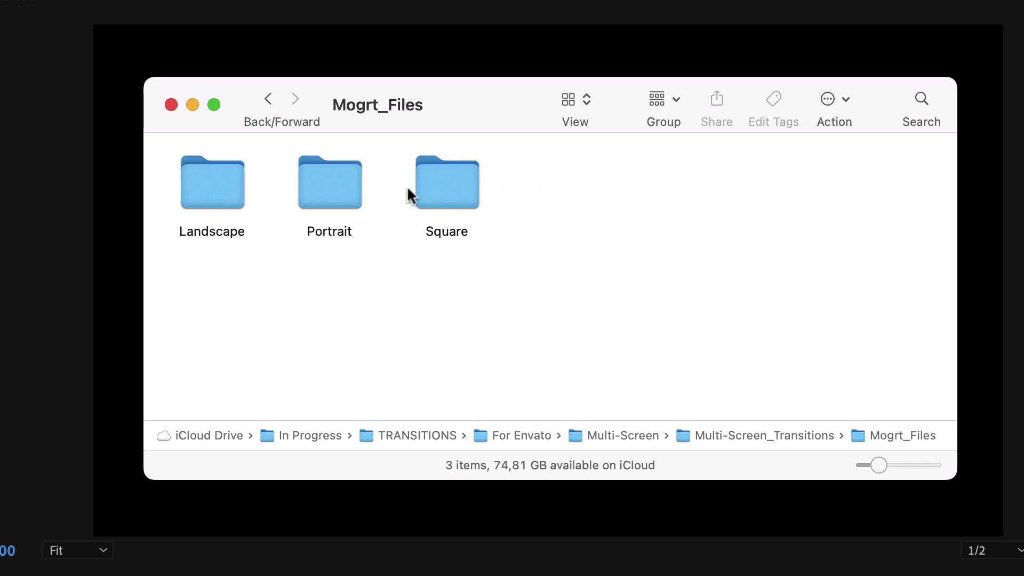
- Open the Landscape folder in Mogrt_Files and select L_Multi_01.mogrt
{"action": "double_click", "coordinate": [233, 181]}
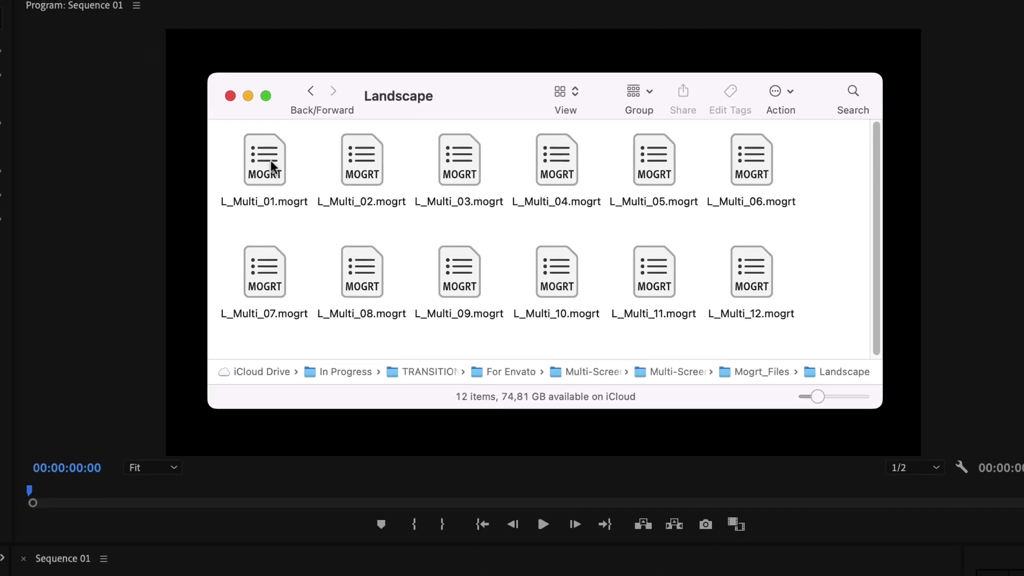
{"action": "left_click", "coordinate": [220, 183]}
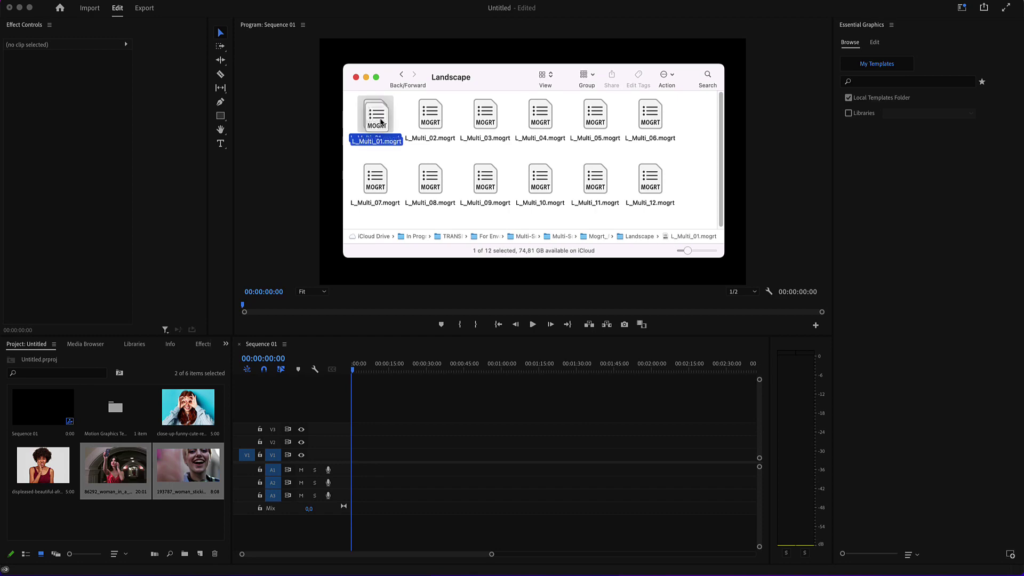
- Install L_Multi_01.mogrt into Essential Graphics and drop it onto Sequence 01 near 00:00:24
{"action": "left_click_drag", "start_coordinate": [381, 120], "coordinate": [893, 138]}
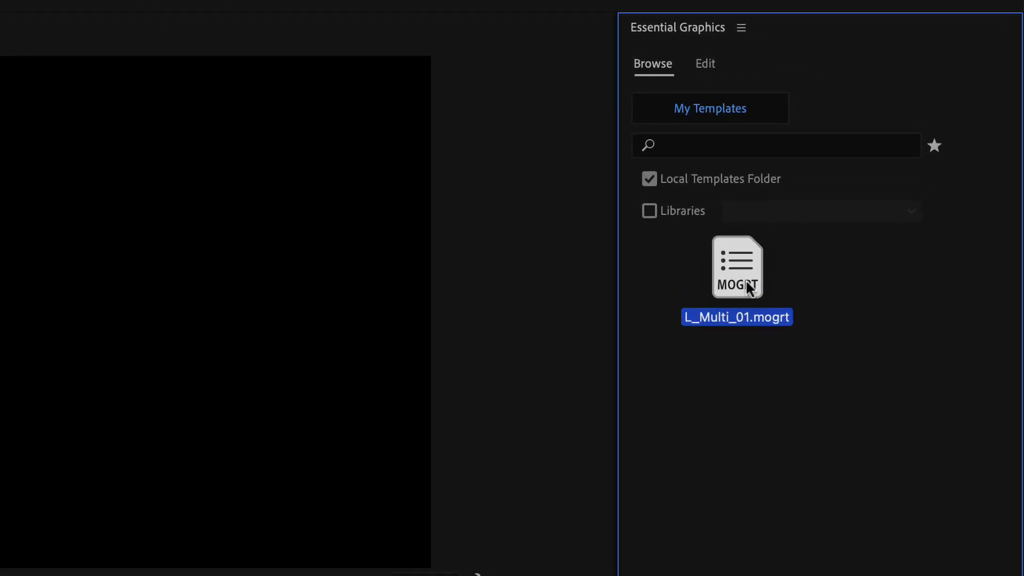
{"action": "left_click_drag", "start_coordinate": [743, 266], "coordinate": [746, 279]}
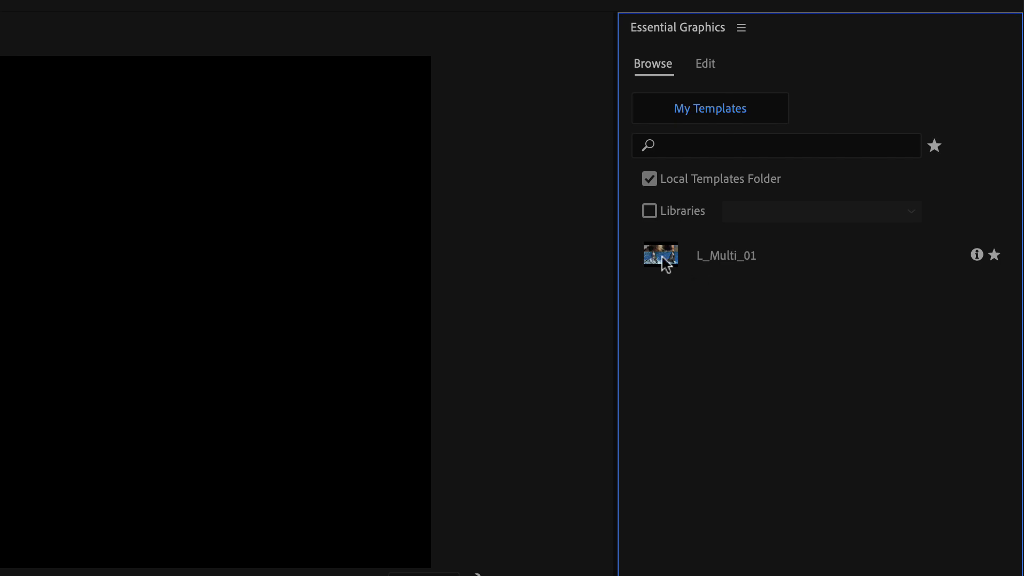
{"action": "mouse_move", "coordinate": [665, 262]}
{"action": "left_mouse_down"}
{"action": "mouse_move", "coordinate": [395, 470]}
{"action": "mouse_move", "coordinate": [414, 444]}
{"action": "left_mouse_up"}
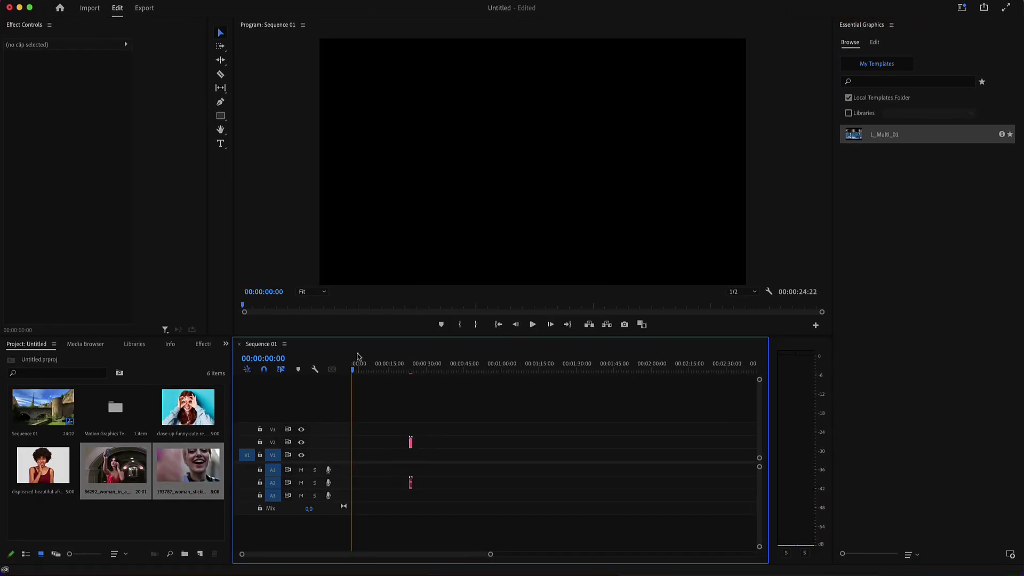
- Add the 86292 selfie clip to V1 so it ends at 00:00:23:18
{"action": "left_click", "coordinate": [411, 370]}
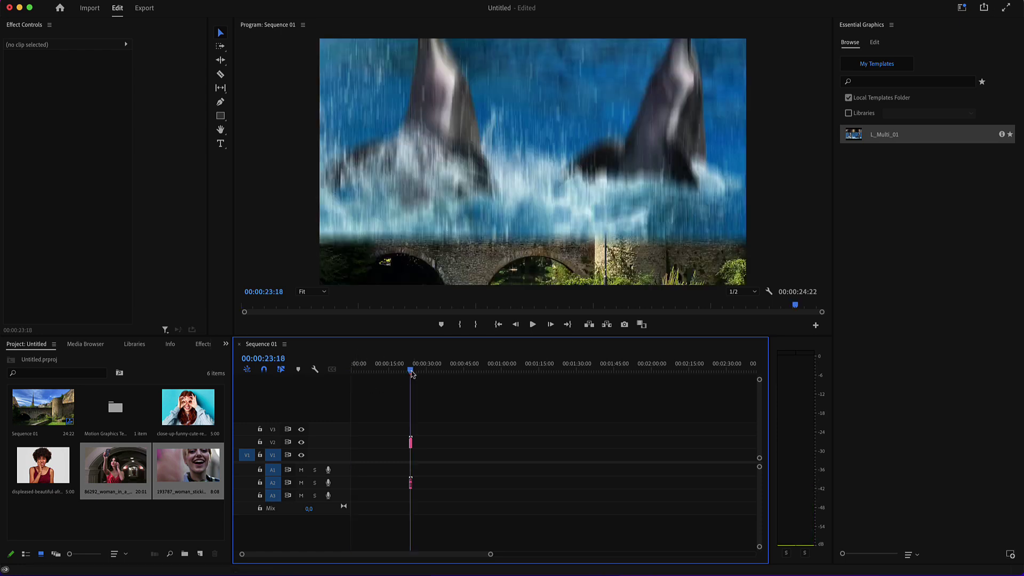
{"action": "key", "text": "equal"}
{"action": "key", "text": "equal"}
{"action": "key", "text": "equal"}
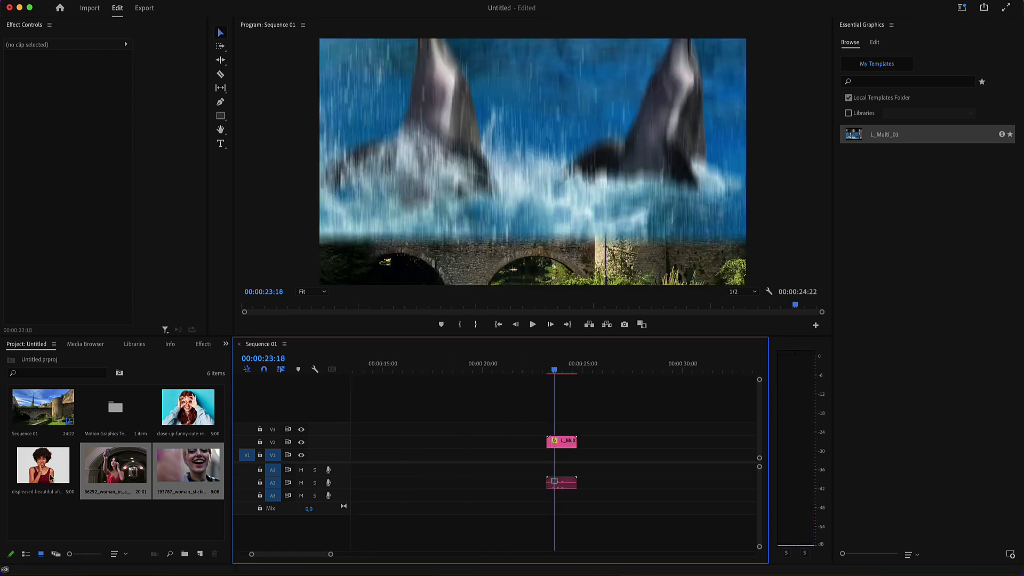
{"action": "mouse_move", "coordinate": [115, 467]}
{"action": "left_mouse_down"}
{"action": "mouse_move", "coordinate": [507, 468]}
{"action": "mouse_move", "coordinate": [439, 467]}
{"action": "left_mouse_up"}
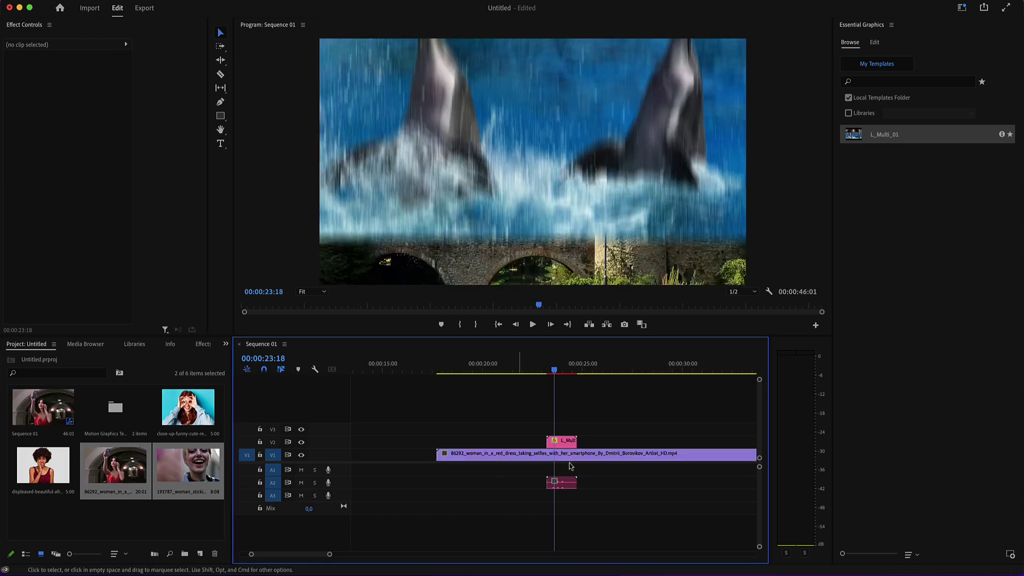
{"action": "left_click_drag", "start_coordinate": [684, 460], "coordinate": [484, 455]}
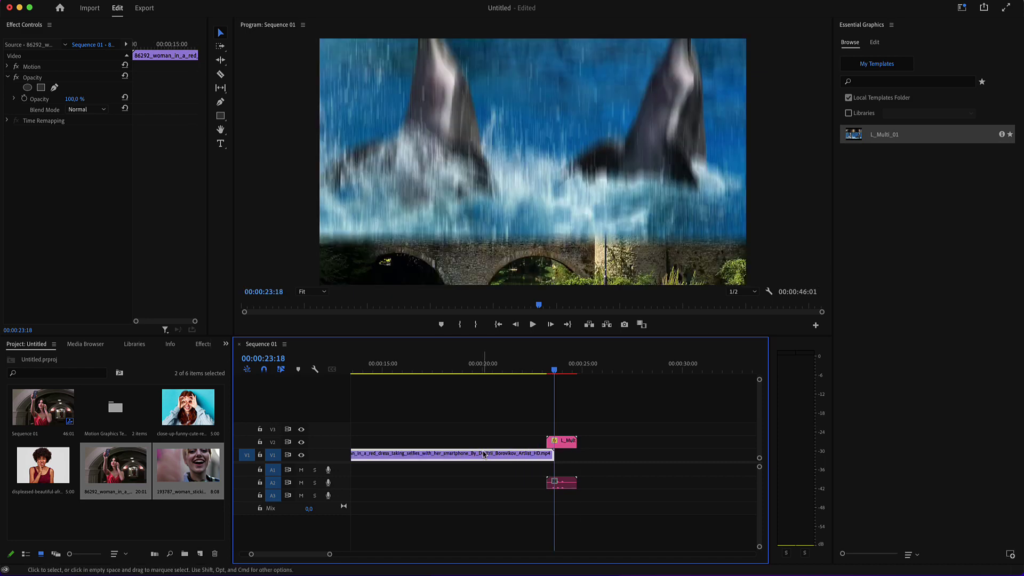
- Place the 193787 clip on V1 directly after the 86292 clip
{"action": "left_click", "coordinate": [187, 468]}
{"action": "left_click_drag", "start_coordinate": [186, 468], "coordinate": [557, 462]}
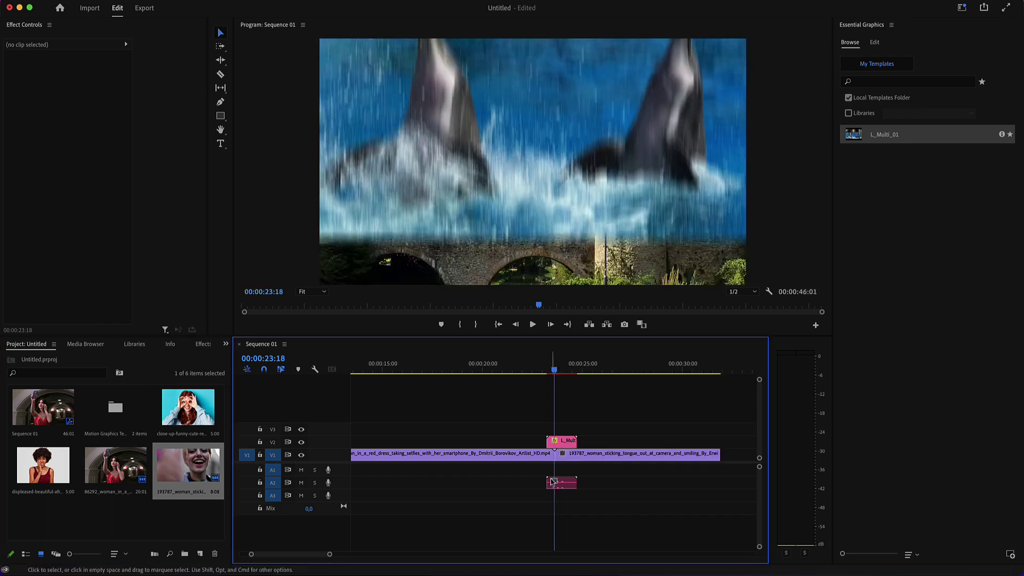
{"action": "key", "text": "="}
{"action": "key", "text": "="}
{"action": "key", "text": "="}
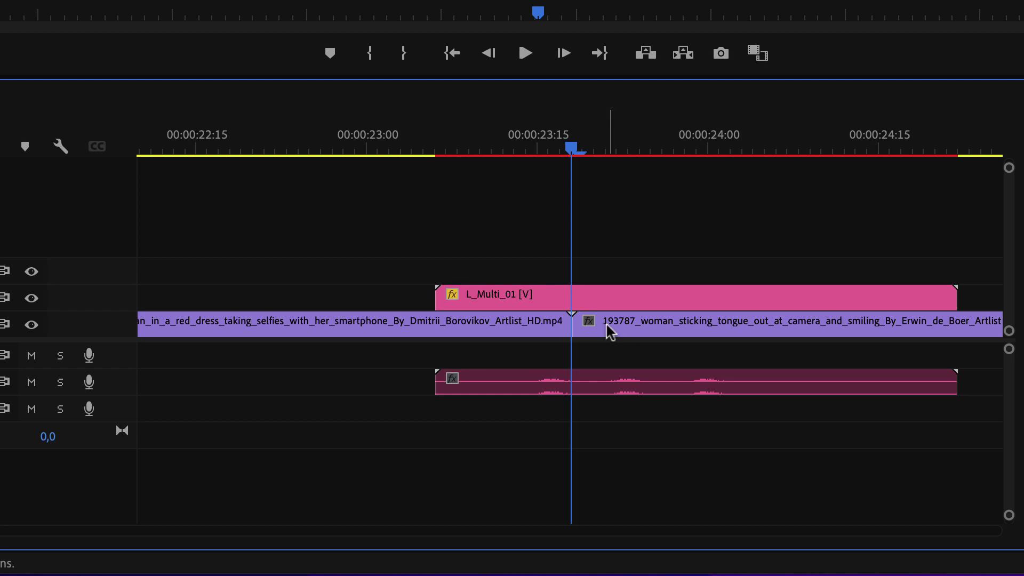
- Shift the 193787 clip later and extend the 86292 clip to fill the gap
{"action": "mouse_move", "coordinate": [606, 322]}
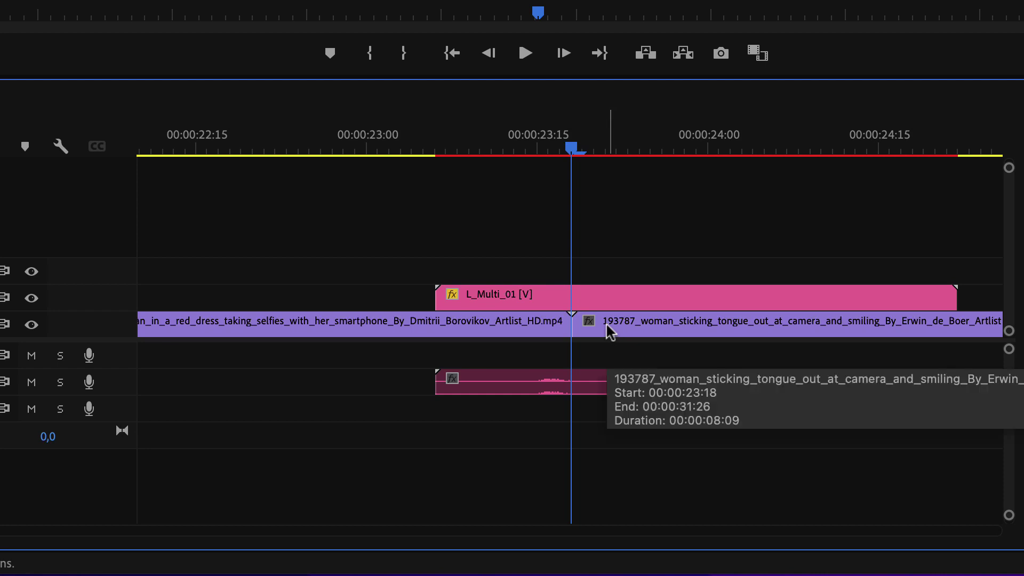
{"action": "left_click_drag", "start_coordinate": [606, 322], "coordinate": [725, 320]}
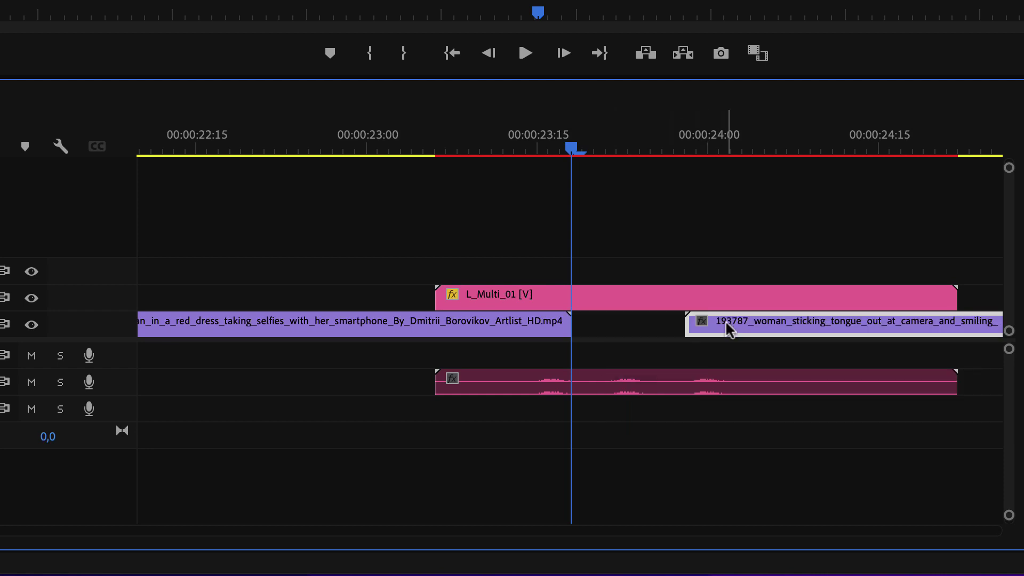
{"action": "left_click", "coordinate": [533, 328]}
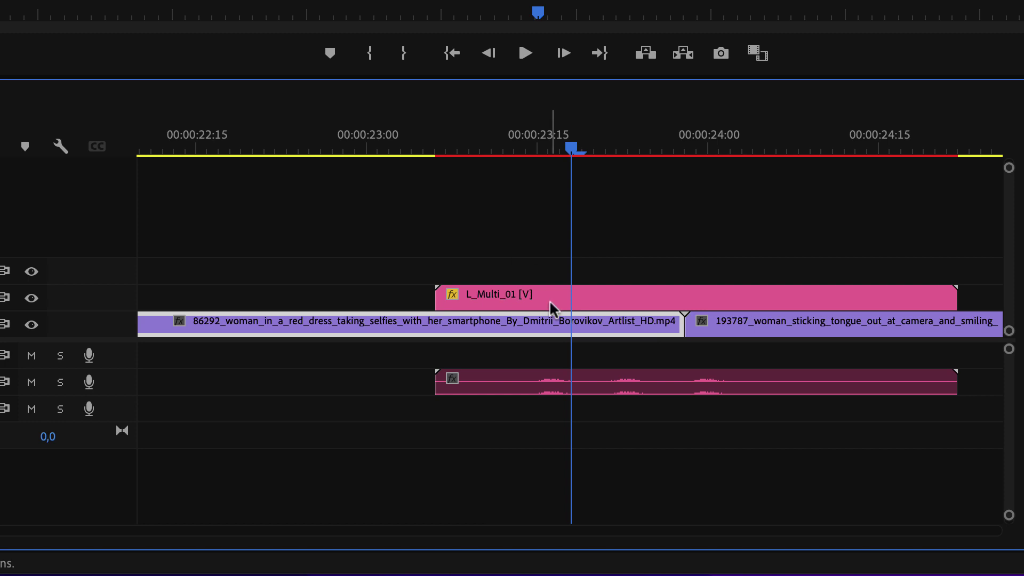
- Split the 86292 clip at L_Multi_01's start (00:00:23:06) and delete its tail
{"action": "left_click", "coordinate": [685, 145]}
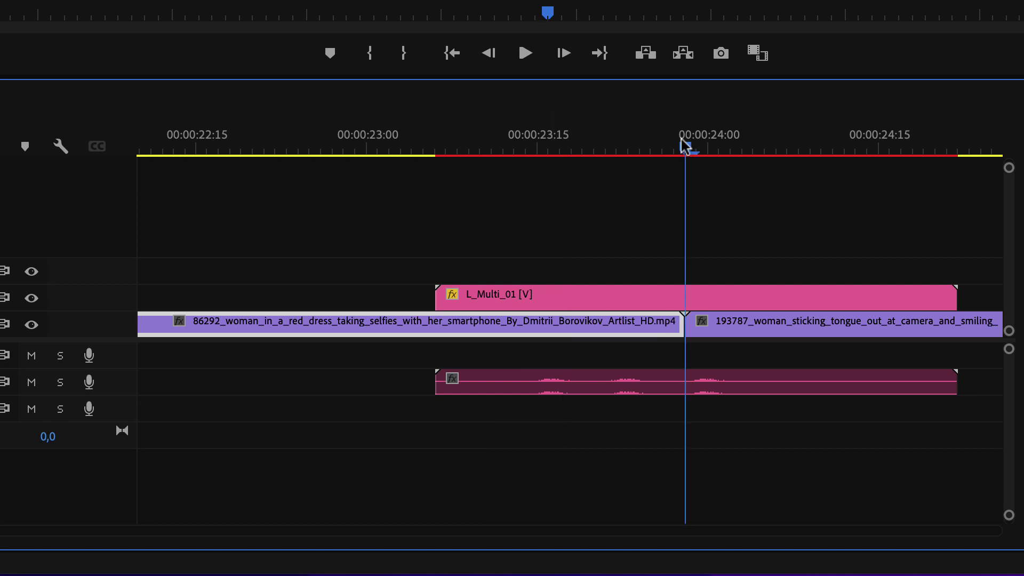
{"action": "key", "text": "minus"}
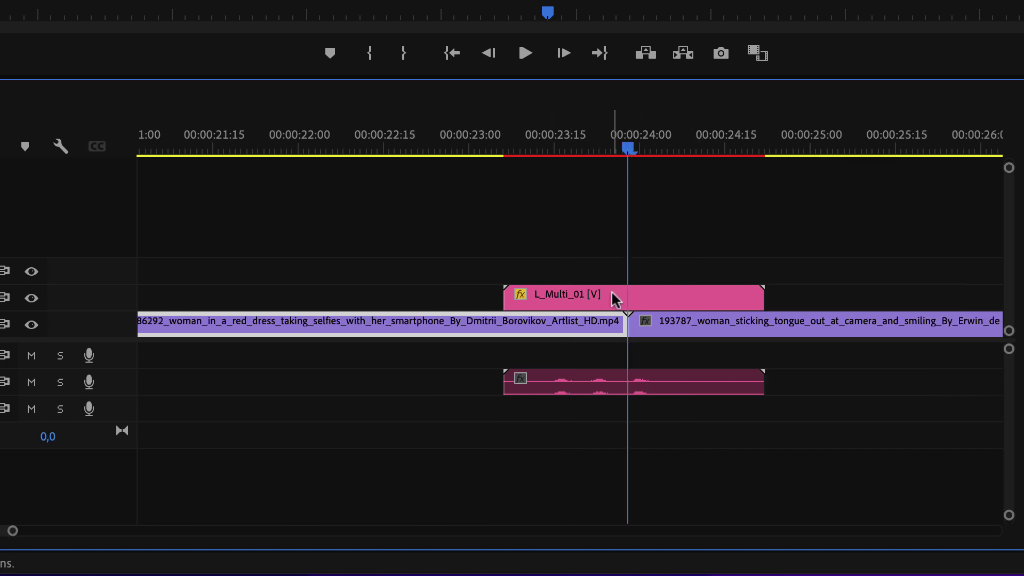
{"action": "left_click", "coordinate": [504, 150]}
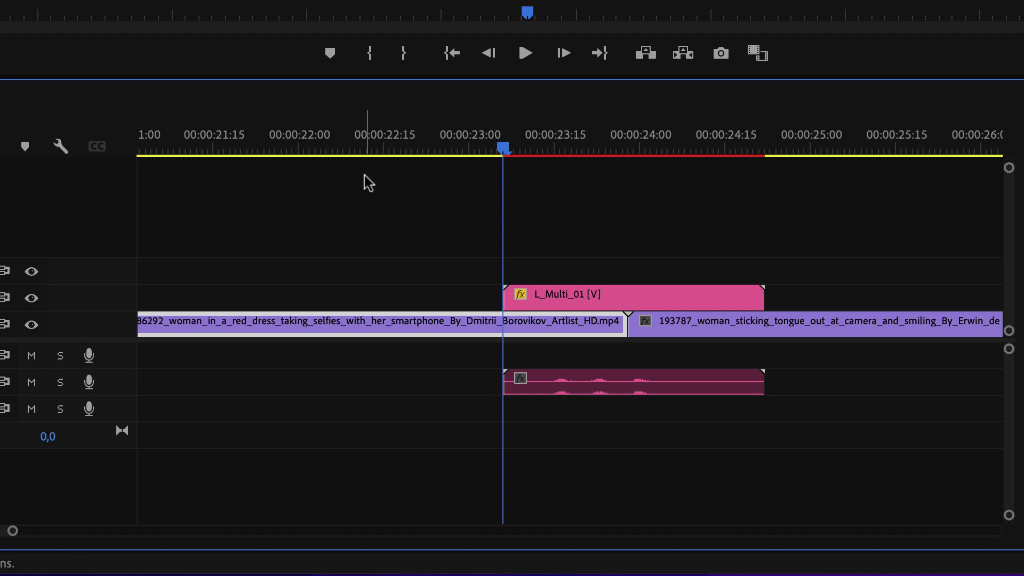
{"action": "key", "text": "c"}
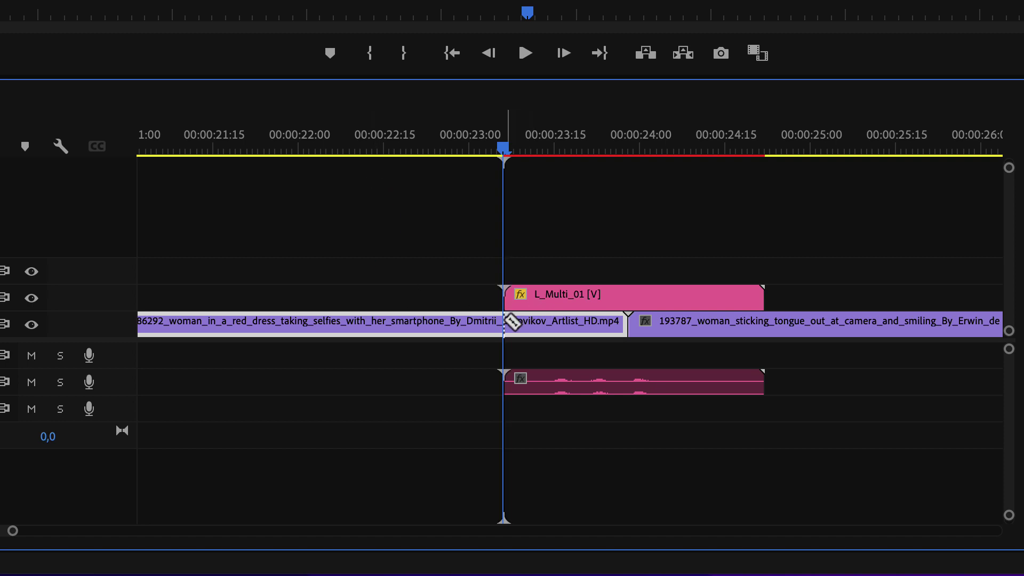
{"action": "left_click", "coordinate": [513, 322]}
{"action": "key", "text": "v"}
{"action": "left_click", "coordinate": [525, 334]}
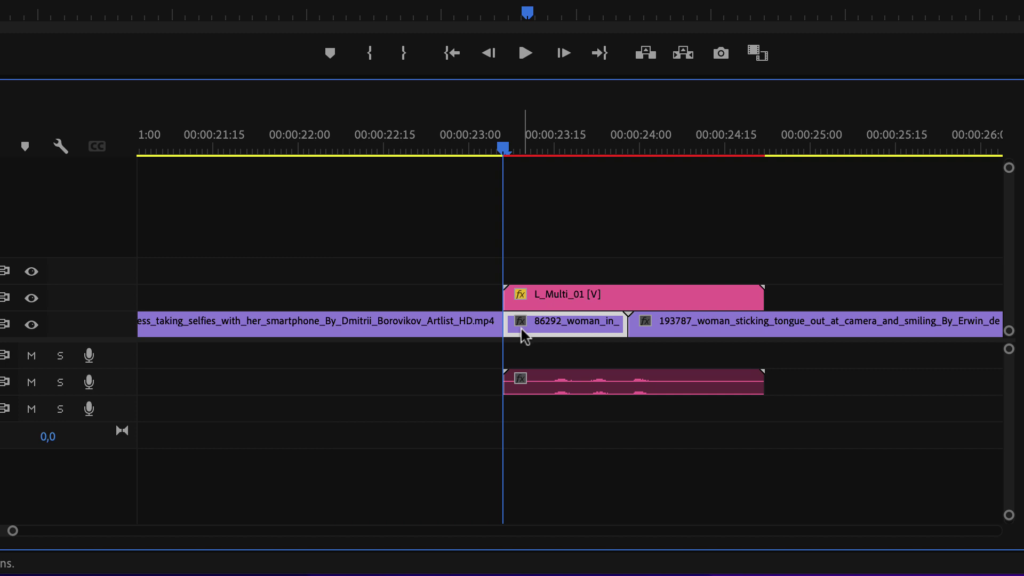
{"action": "key", "text": "Delete"}
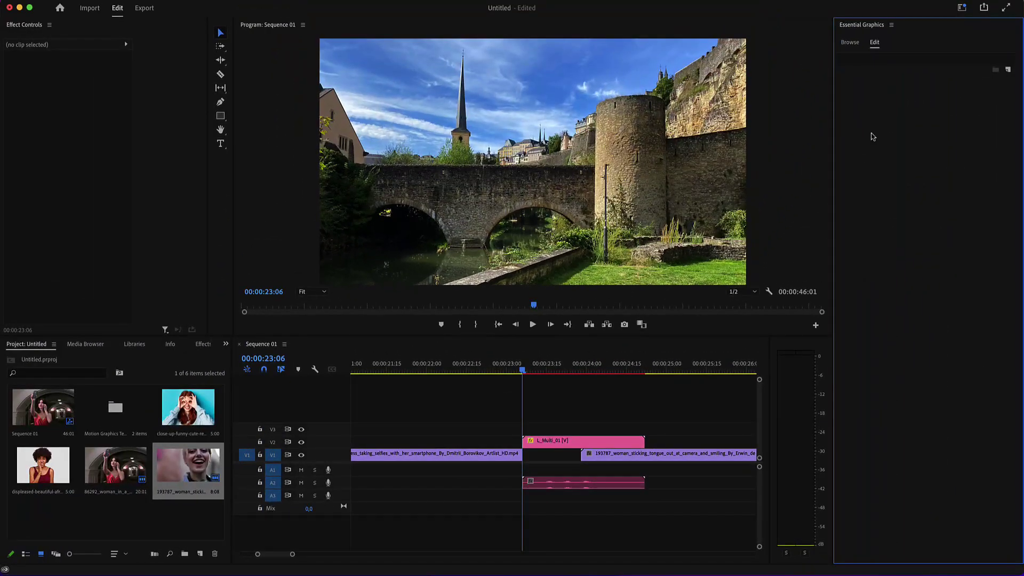
- Fill L_Multi_01's Placeholder 01 with the 86292 selfie clip
{"action": "left_click", "coordinate": [610, 443]}
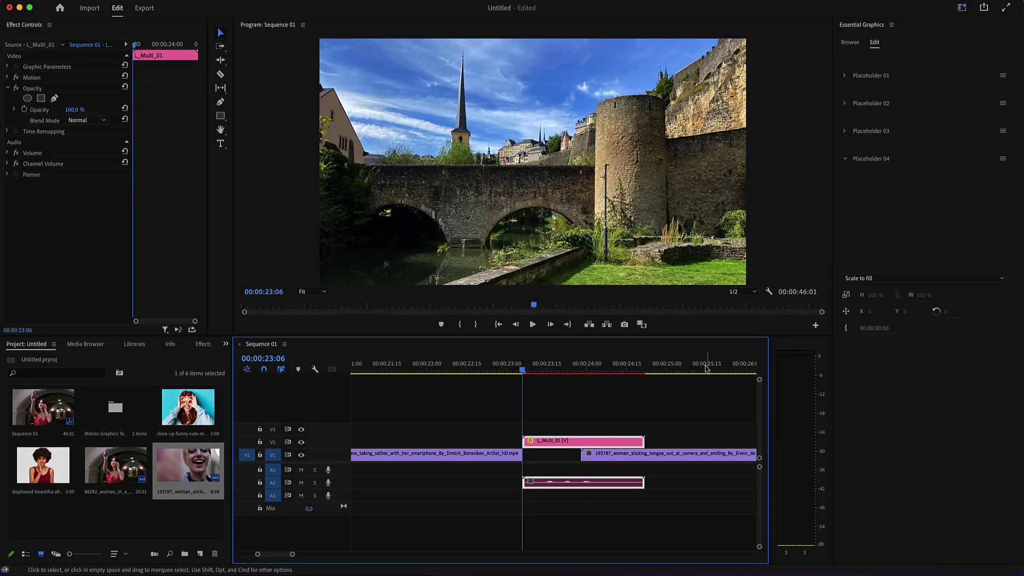
{"action": "left_click", "coordinate": [844, 77]}
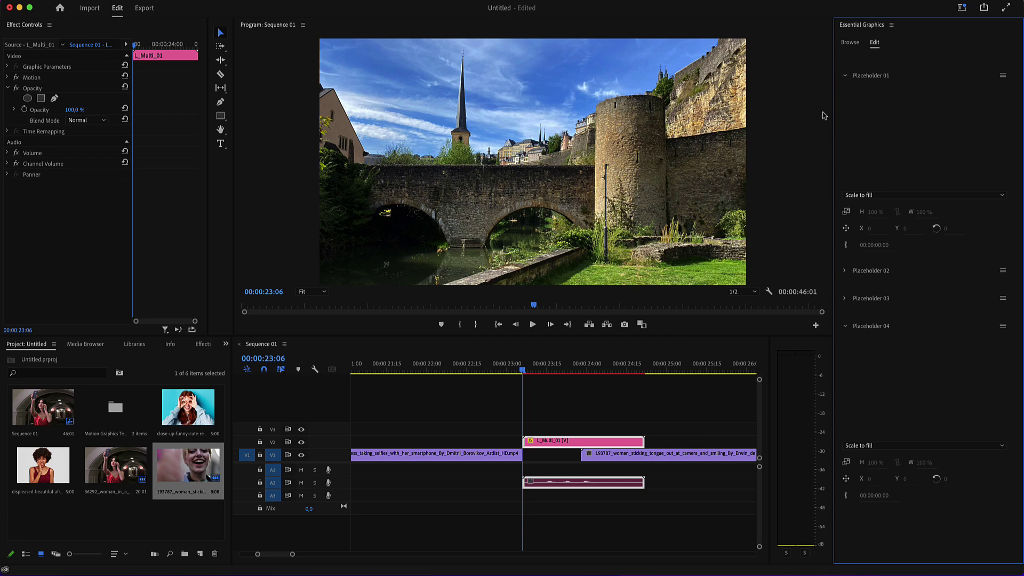
{"action": "left_click_drag", "start_coordinate": [435, 366], "coordinate": [459, 365]}
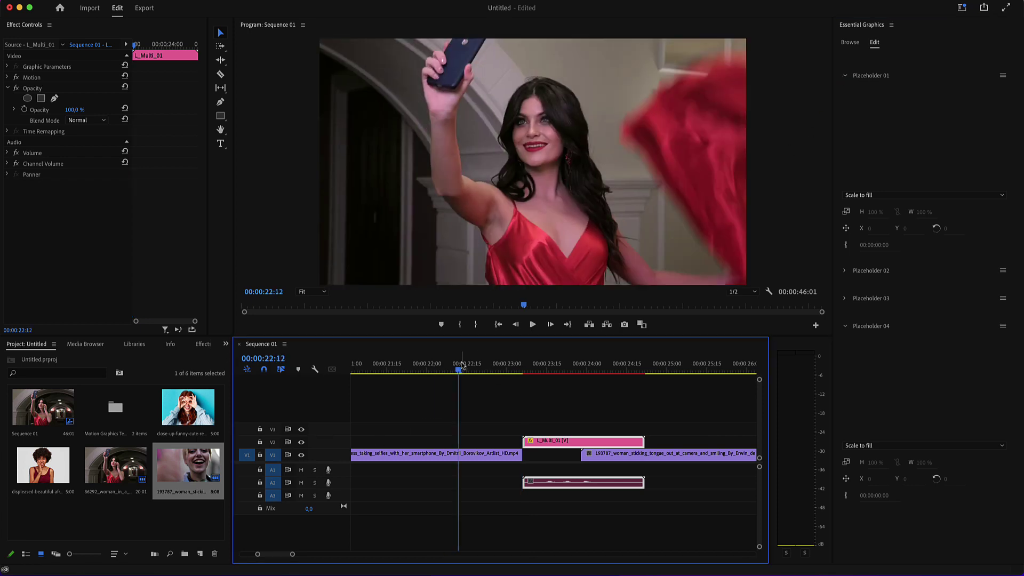
{"action": "left_click_drag", "start_coordinate": [115, 465], "coordinate": [890, 106]}
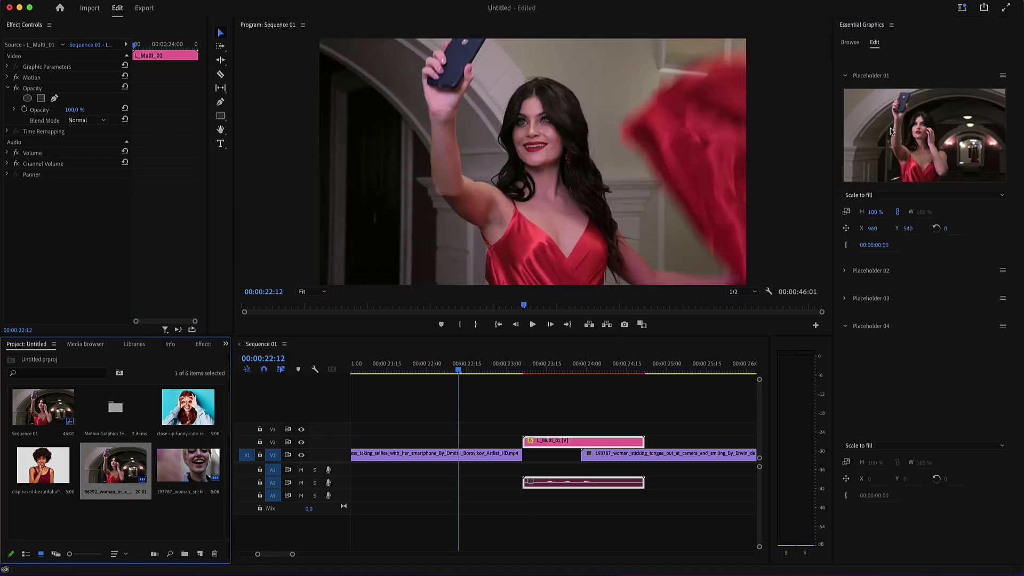
- Inspect the Placeholder 01 nested sequence, keeping its clip, then return to Sequence 01
{"action": "double_click", "coordinate": [884, 139]}
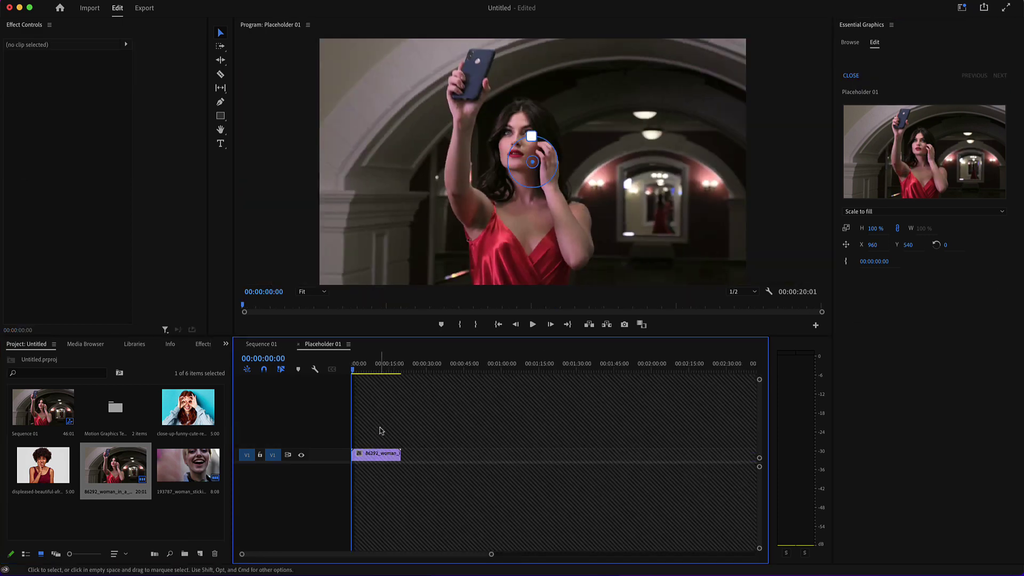
{"action": "left_click", "coordinate": [373, 454]}
{"action": "key", "text": "Delete"}
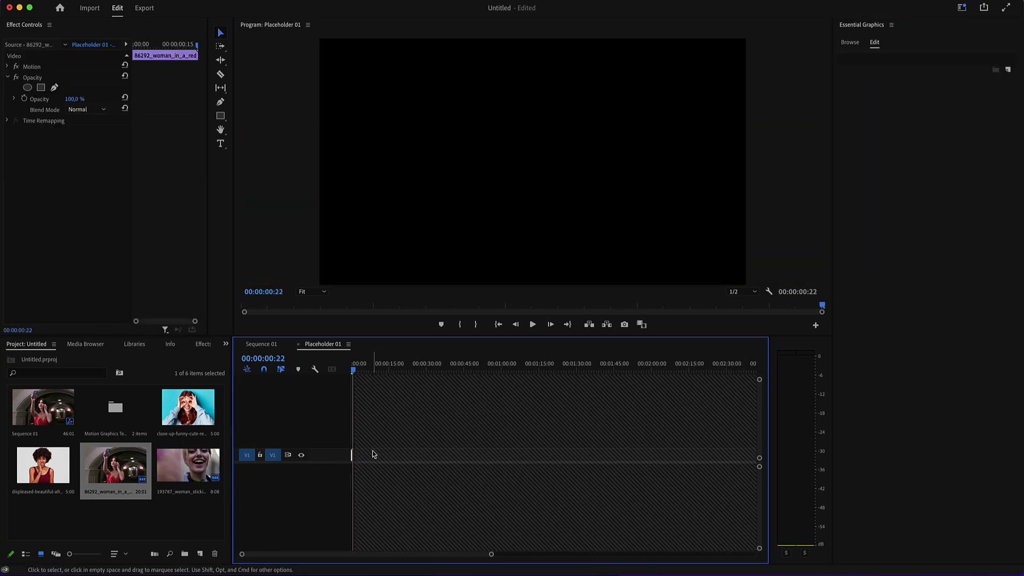
{"action": "key", "text": "ctrl+z"}
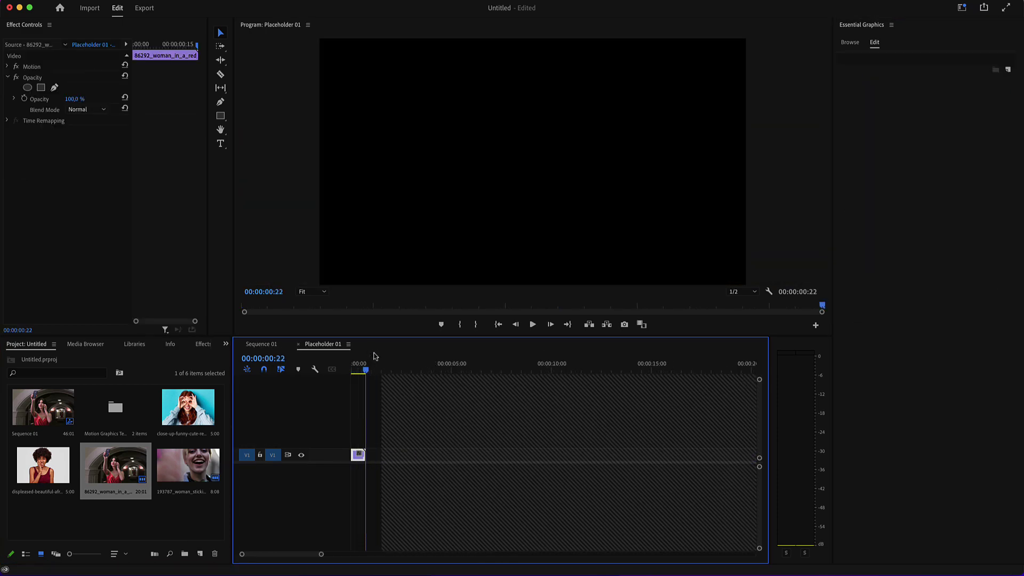
{"action": "left_click", "coordinate": [353, 371]}
{"action": "left_click", "coordinate": [352, 370]}
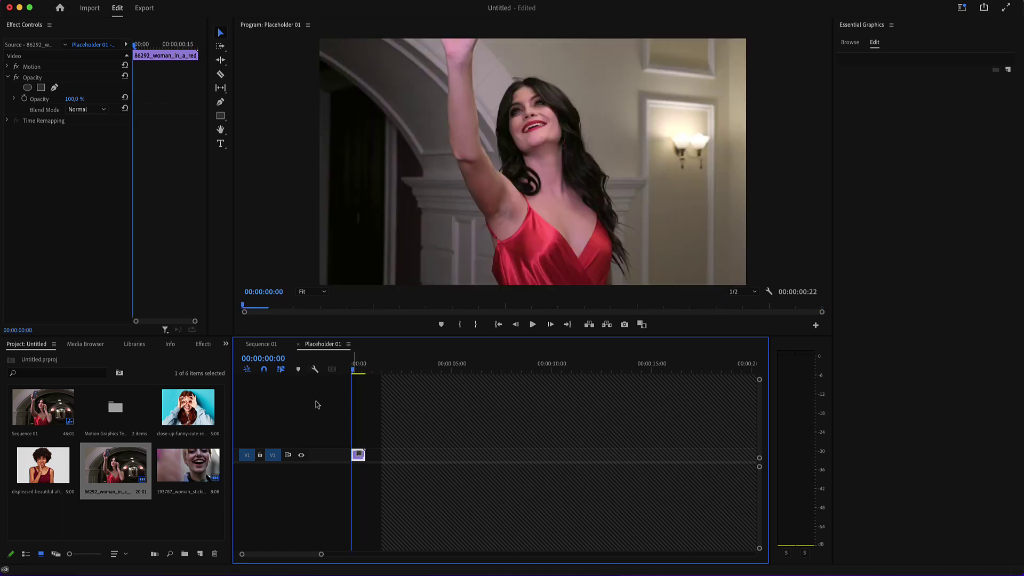
{"action": "left_click", "coordinate": [254, 346]}
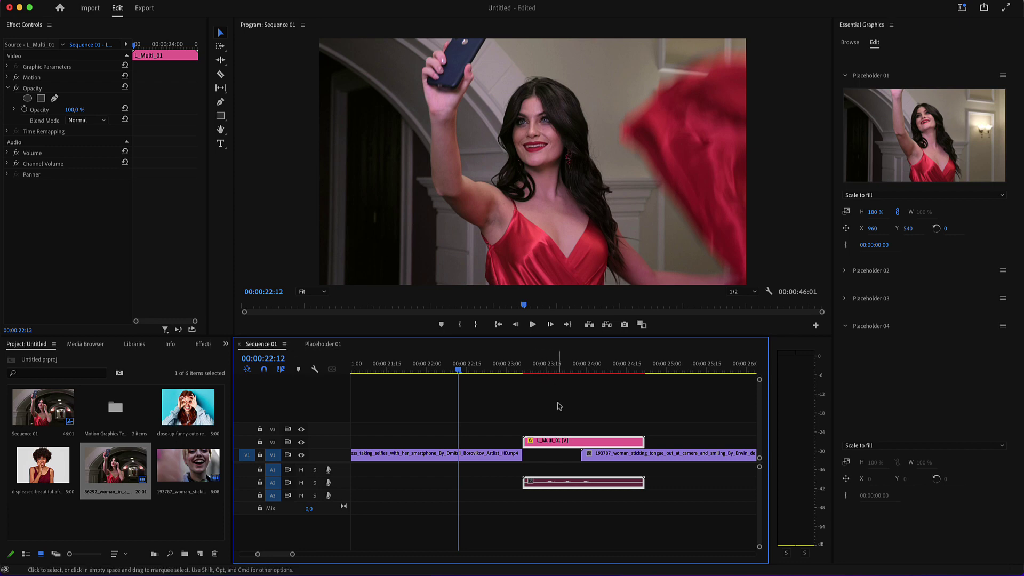
- Split the 193787 clip at 00:00:24:22, where L_Multi_01 ends, and delete its front piece
{"action": "left_click_drag", "start_coordinate": [594, 368], "coordinate": [639, 371]}
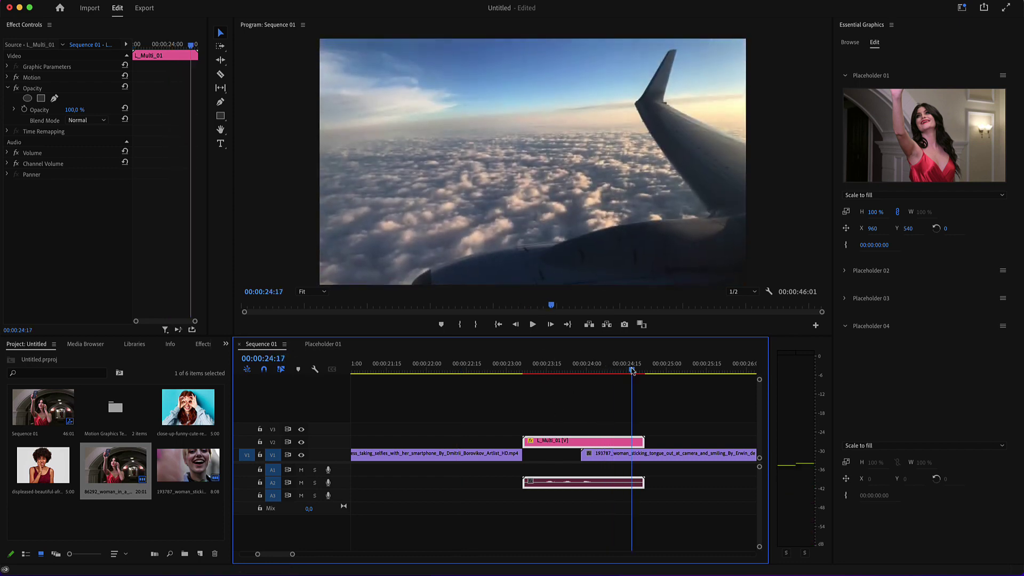
{"action": "left_click_drag", "start_coordinate": [619, 457], "coordinate": [633, 459]}
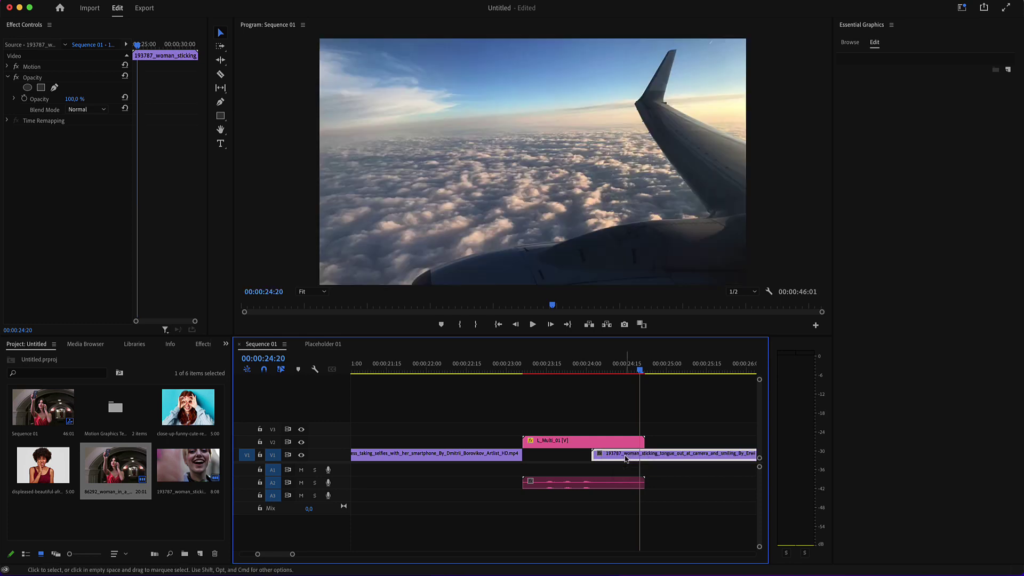
{"action": "left_click_drag", "start_coordinate": [591, 368], "coordinate": [645, 368]}
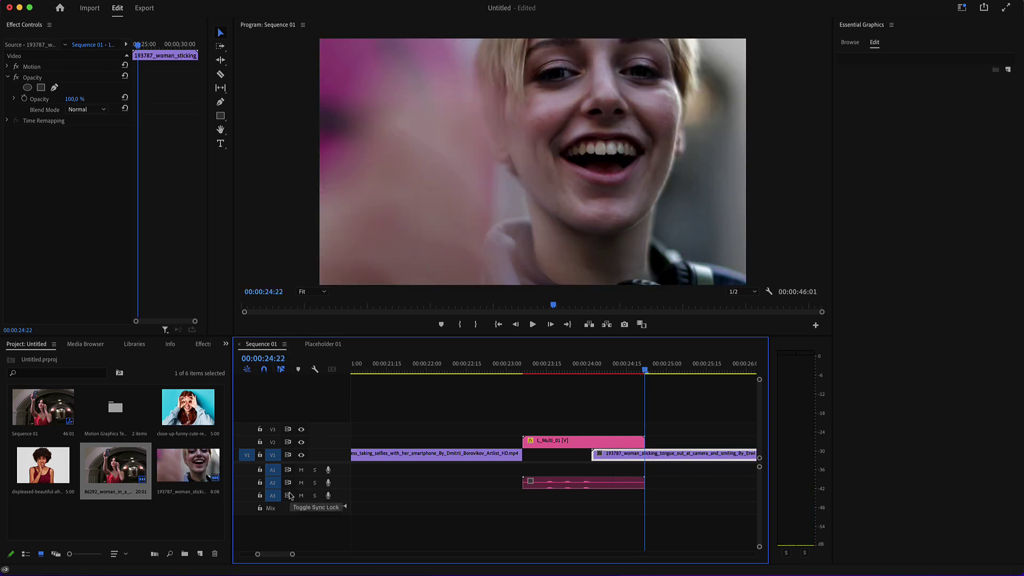
{"action": "key", "text": "c"}
{"action": "left_click", "coordinate": [645, 458]}
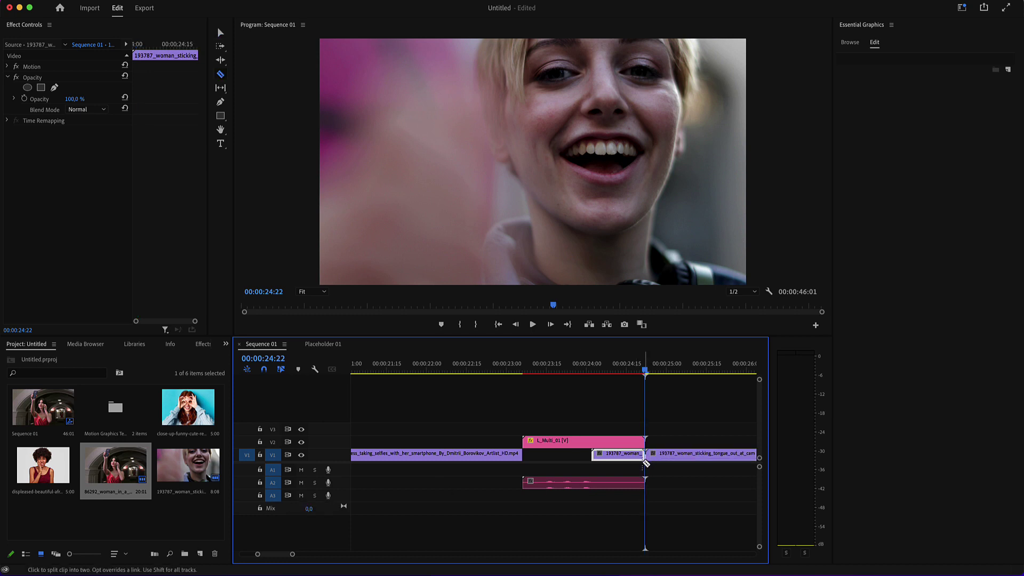
{"action": "key", "text": "v"}
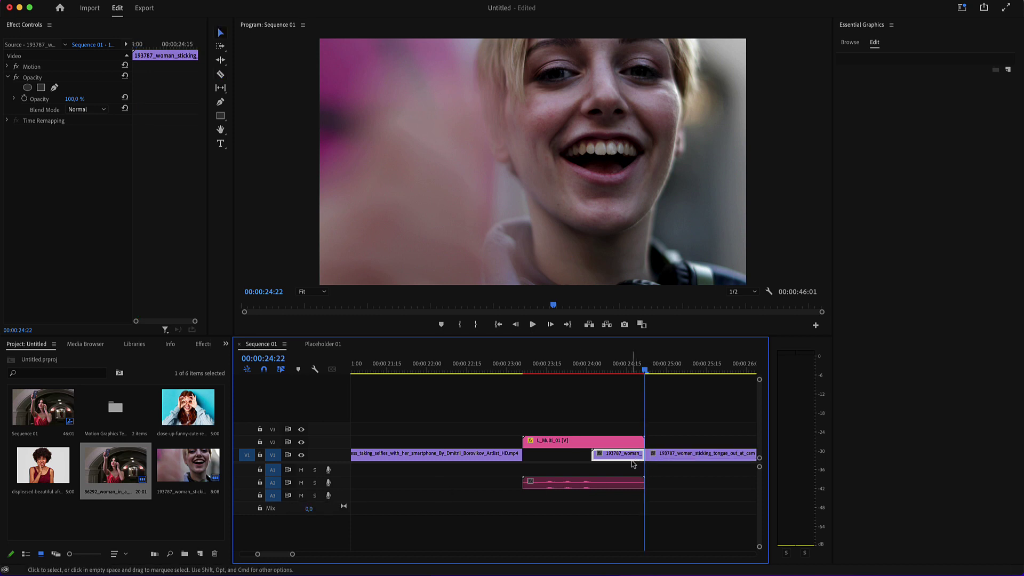
{"action": "key", "text": "Delete"}
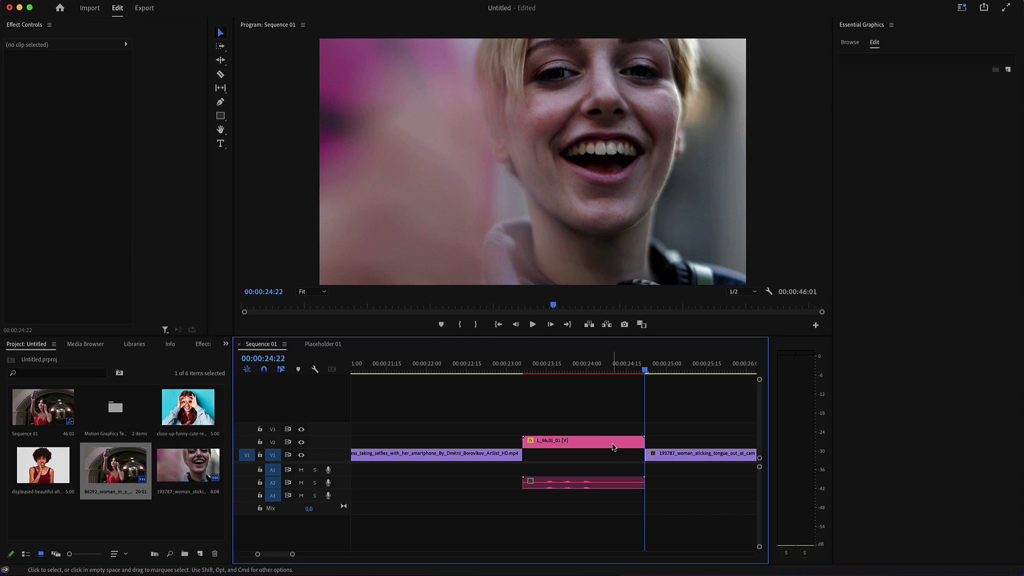
- Drop the 193787 clip into L_Multi_01's Placeholder 04 and check its nested sequence
{"action": "double_click", "coordinate": [612, 447]}
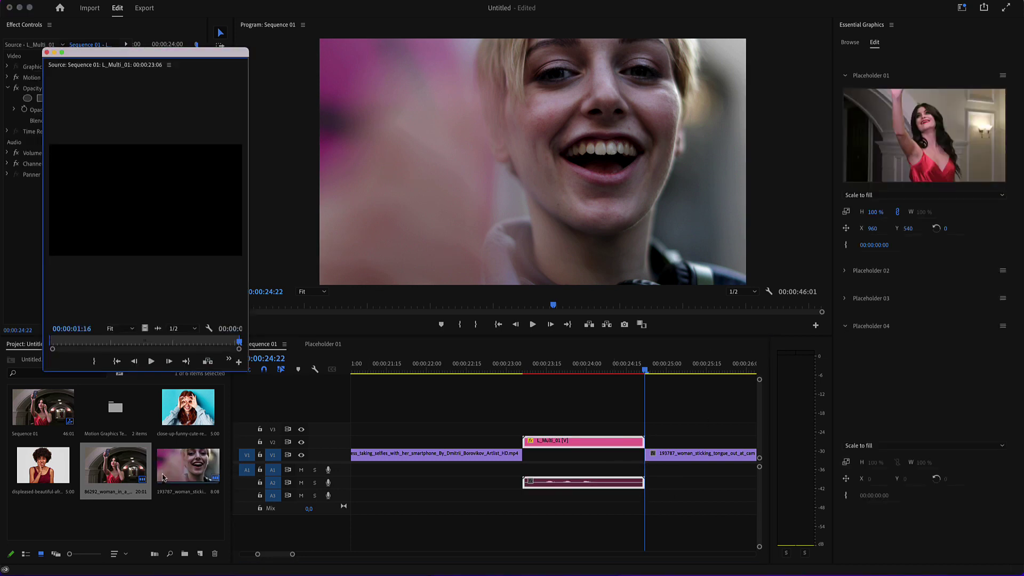
{"action": "left_click_drag", "start_coordinate": [174, 476], "coordinate": [884, 388]}
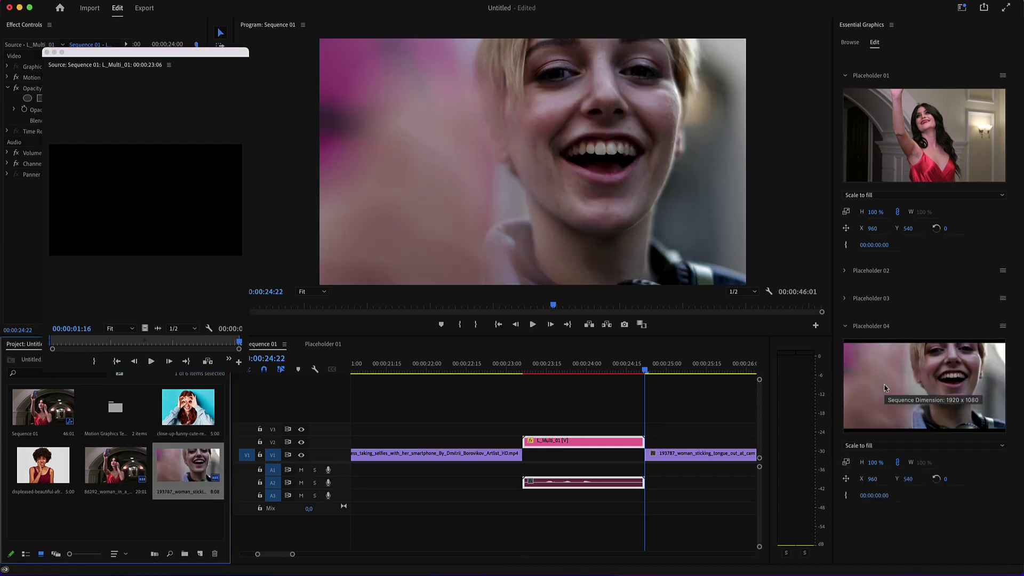
{"action": "double_click", "coordinate": [884, 388]}
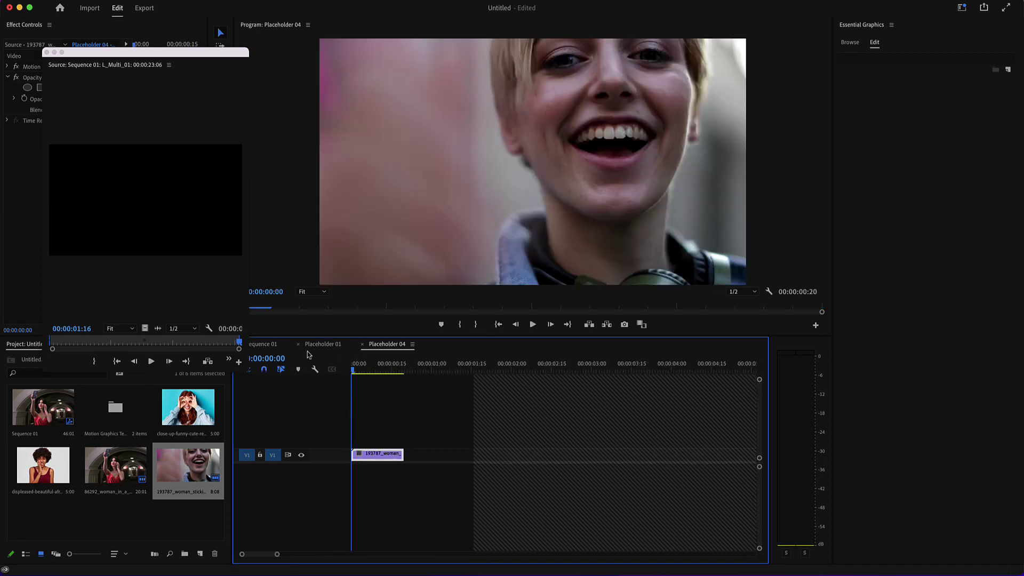
{"action": "left_click", "coordinate": [265, 345]}
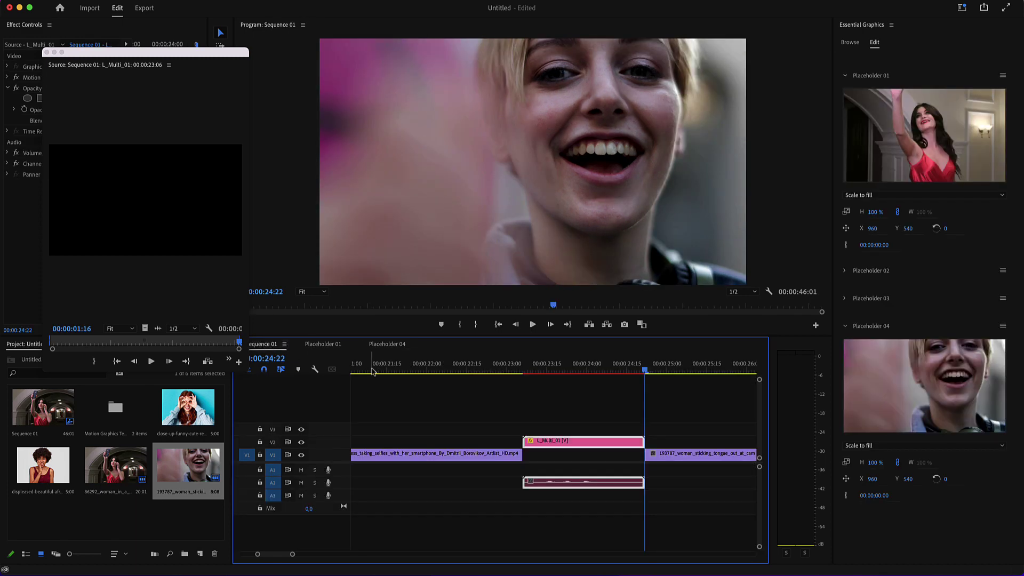
- Fill Placeholder 02 with the blue-background close-up and Placeholder 03 with the curly-haired woman clip
{"action": "left_click", "coordinate": [844, 272]}
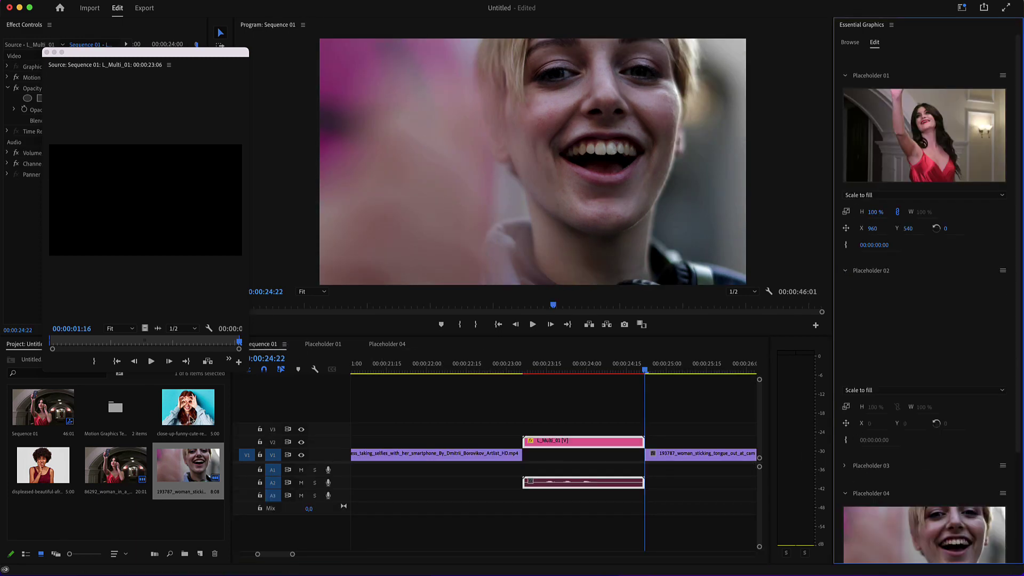
{"action": "left_click_drag", "start_coordinate": [186, 418], "coordinate": [877, 309]}
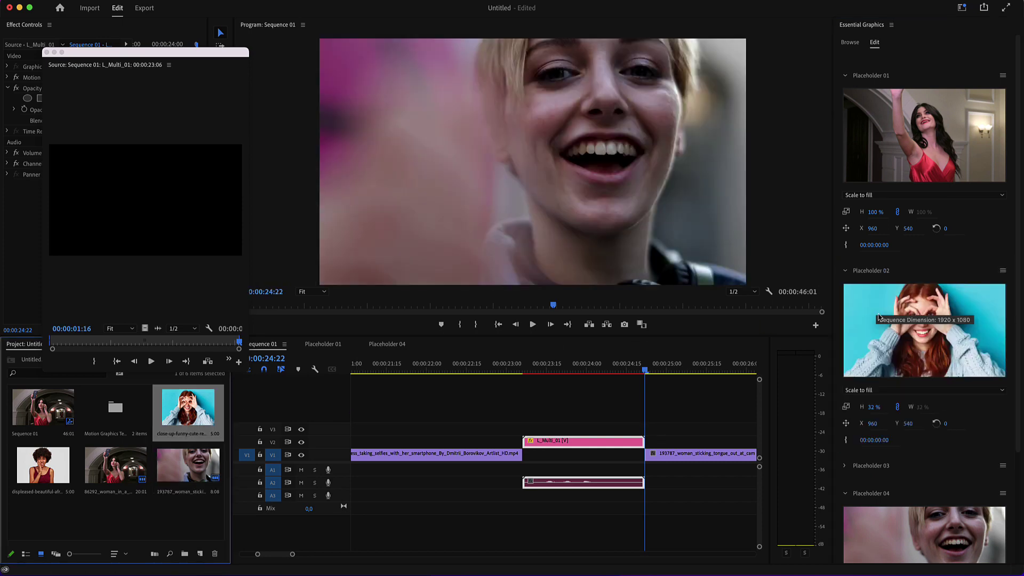
{"action": "scroll", "coordinate": [865, 374], "scroll_direction": "down", "scroll_amount": 3}
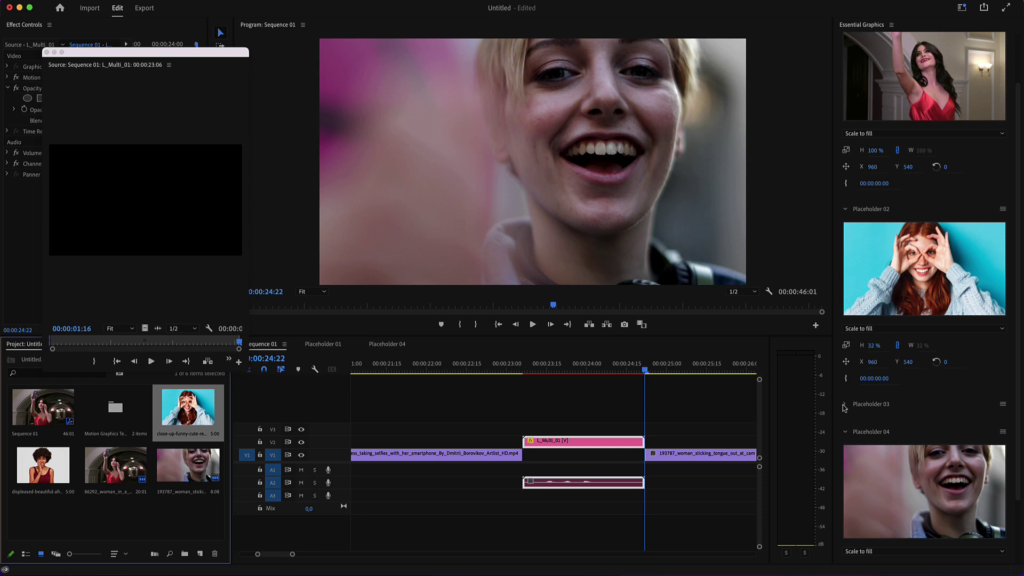
{"action": "left_click", "coordinate": [845, 405]}
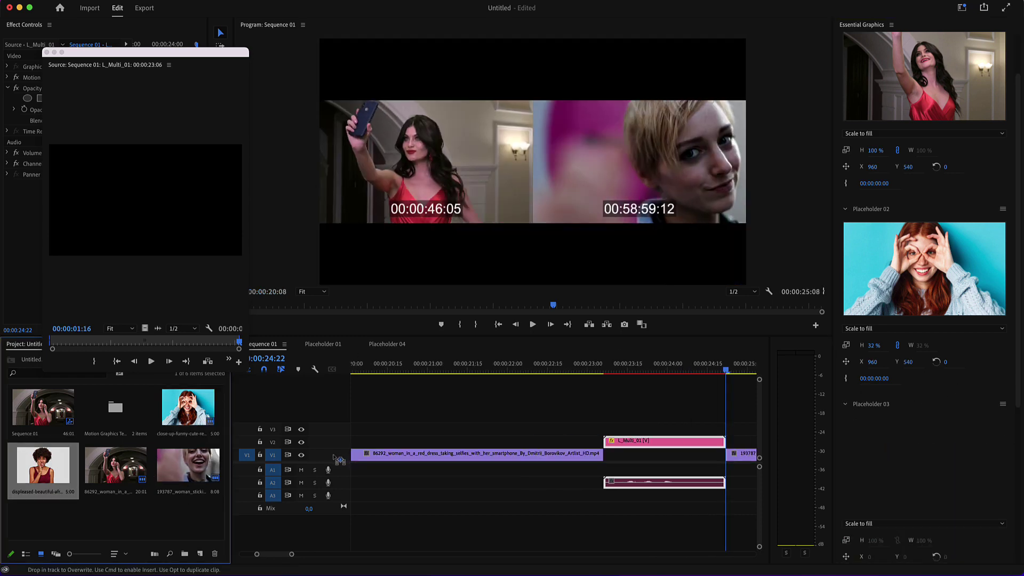
{"action": "left_click_drag", "start_coordinate": [39, 464], "coordinate": [912, 434]}
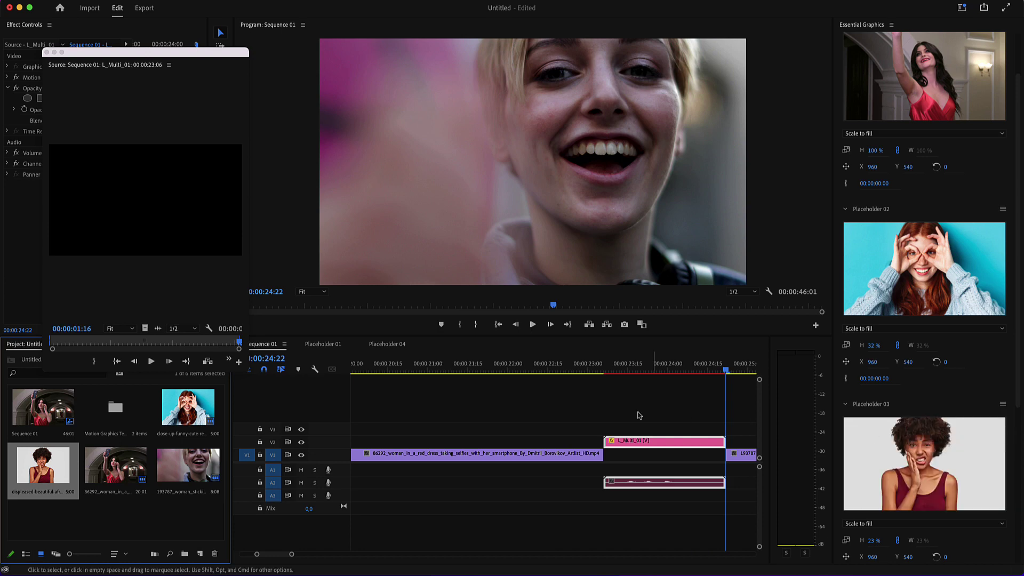
- Play the L_Multi_01 transition from just before its start to preview it
{"action": "left_click", "coordinate": [571, 367]}
{"action": "key", "text": "minus"}
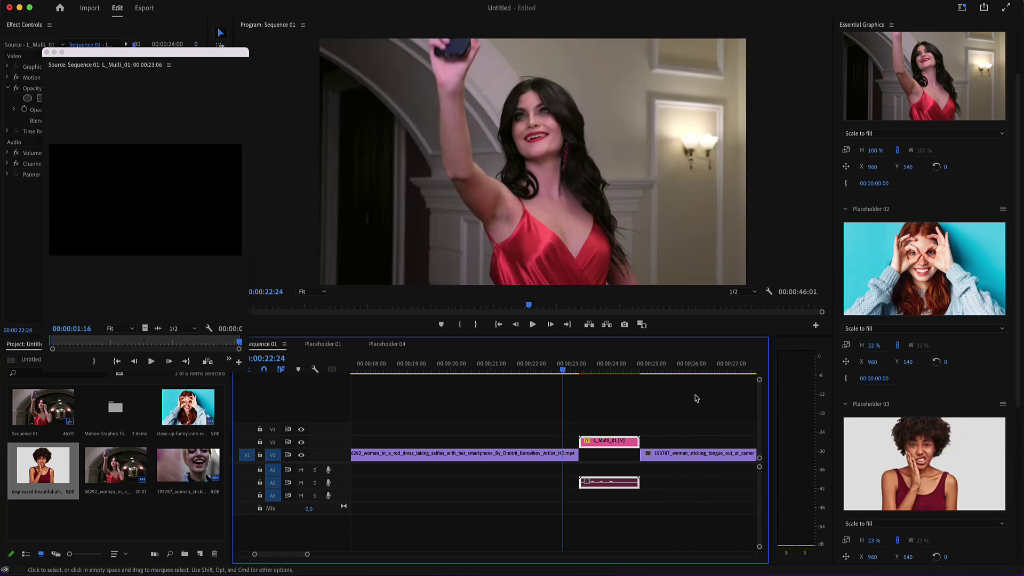
{"action": "key", "text": "minus"}
{"action": "key", "text": "equal"}
{"action": "key", "text": "equal"}
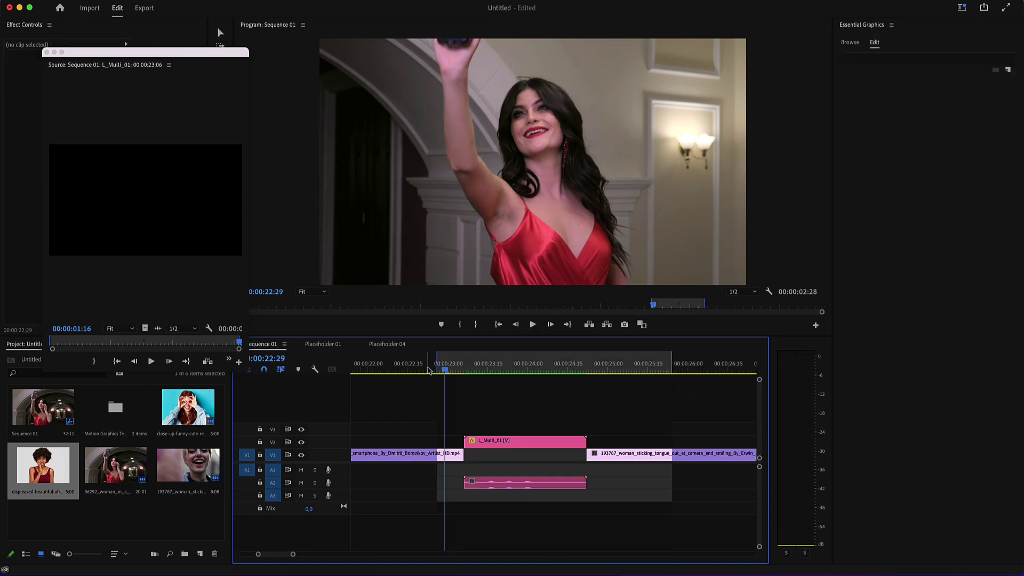
{"action": "key", "text": "space"}
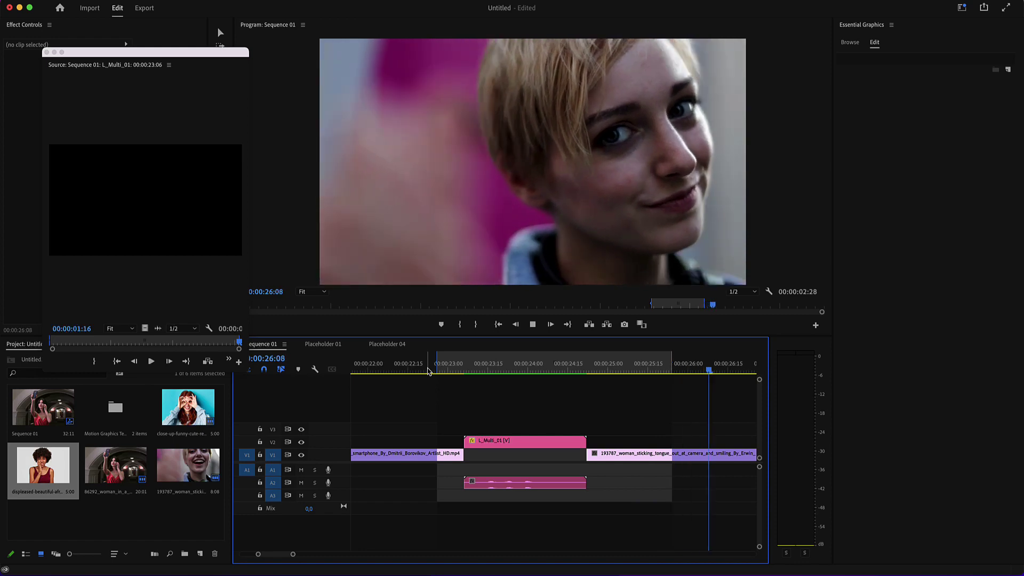
- Enlarge track A2 and drag the L_Multi_01 volume line down to about -5.4 dB
{"action": "left_click_drag", "start_coordinate": [441, 366], "coordinate": [480, 366]}
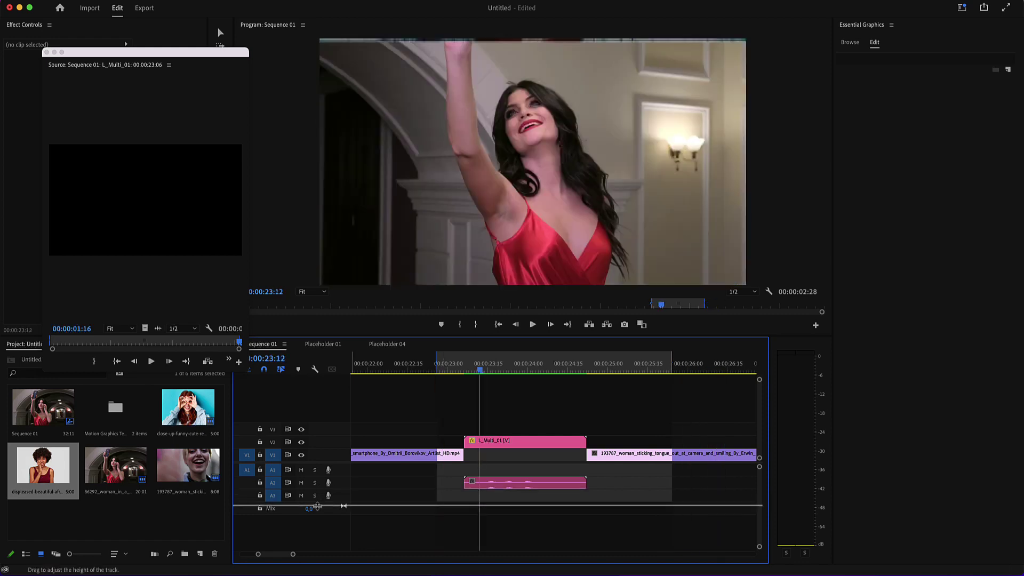
{"action": "left_click_drag", "start_coordinate": [318, 489], "coordinate": [317, 508]}
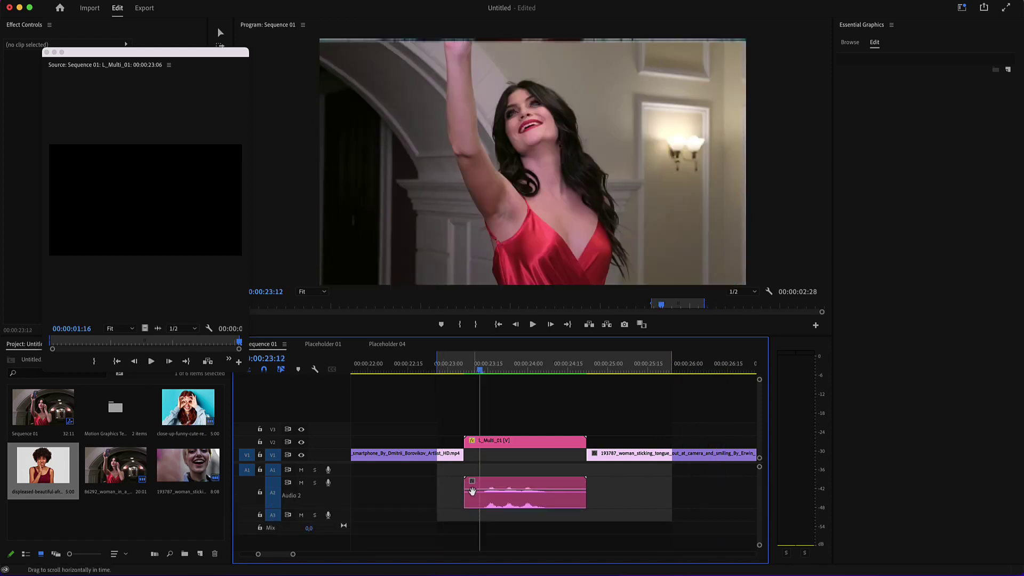
{"action": "left_click_drag", "start_coordinate": [474, 489], "coordinate": [480, 495]}
{"action": "key", "text": "v"}
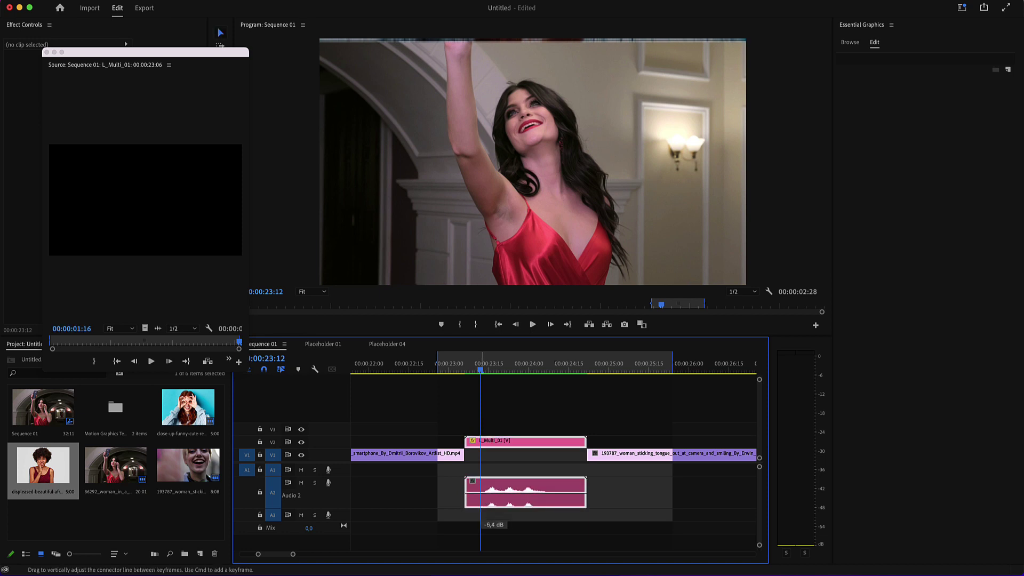